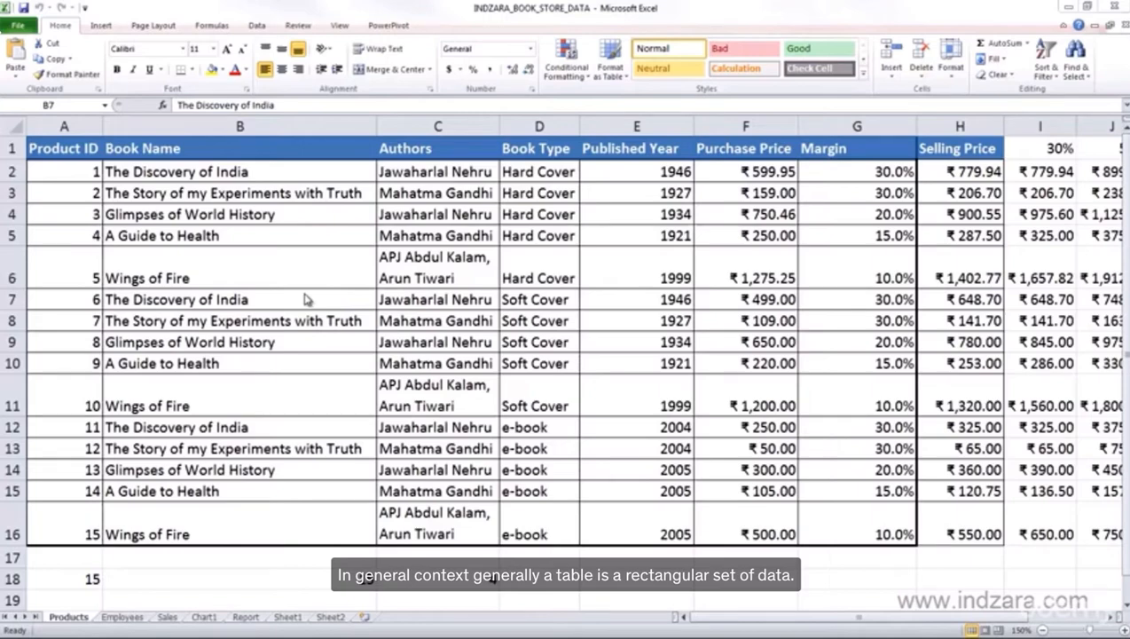
key("ctrl+Home")
left_click_drag(140, 157, 946, 532)
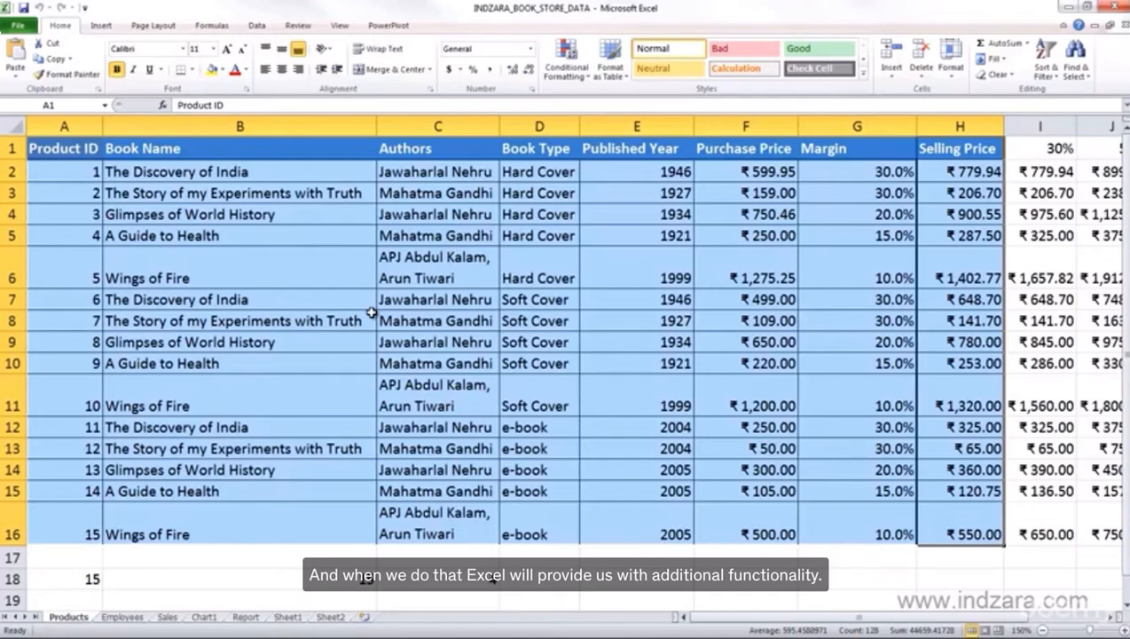
key("ctrl+t")
key("Escape")
Delete the extra columns I to K beside the Selling Price column on the Products sheet
scroll(983, 614, "right", 2)
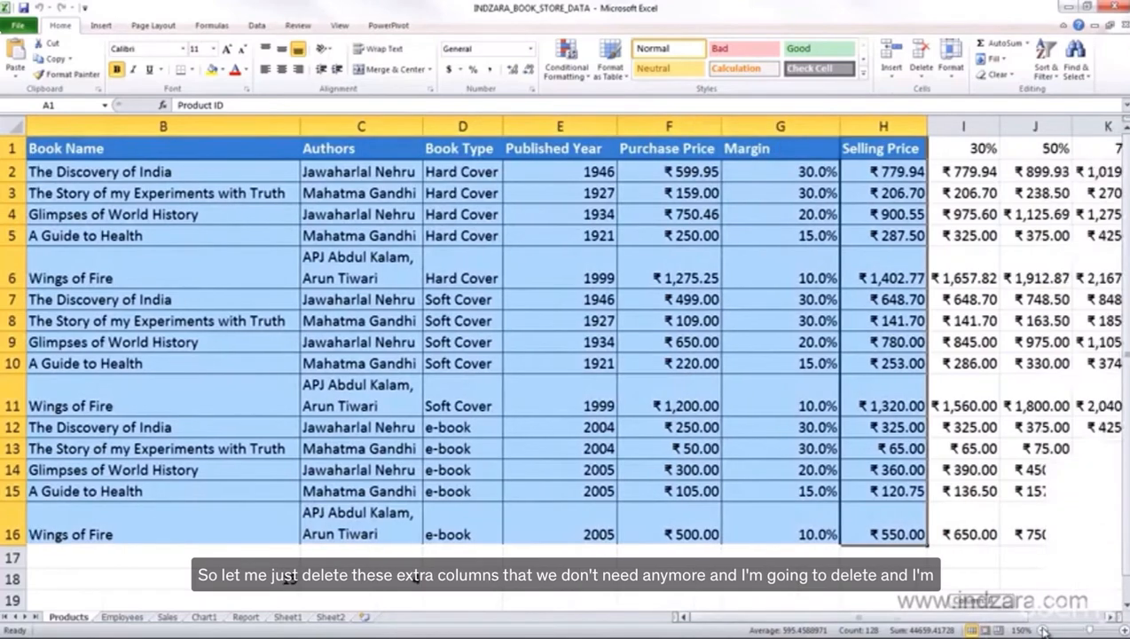
left_click_drag(690, 126, 816, 202)
right_click(816, 203)
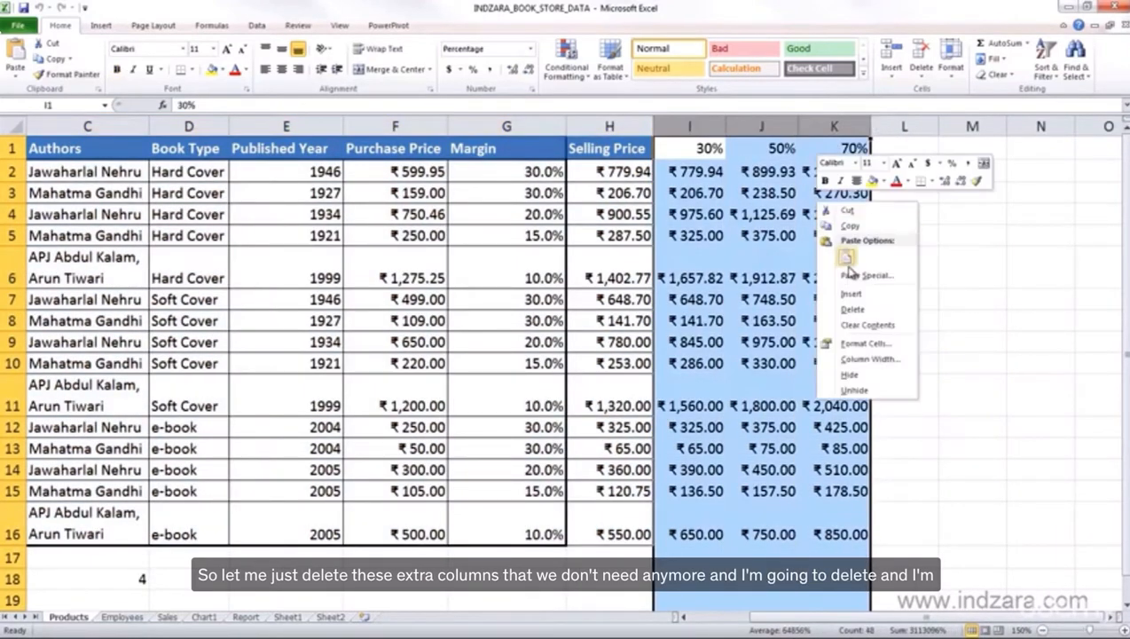
left_click(852, 300)
Clear the values in cells A18:C18 below the book data and save the workbook
left_click_drag(834, 619, 696, 628)
left_click_drag(93, 579, 439, 582)
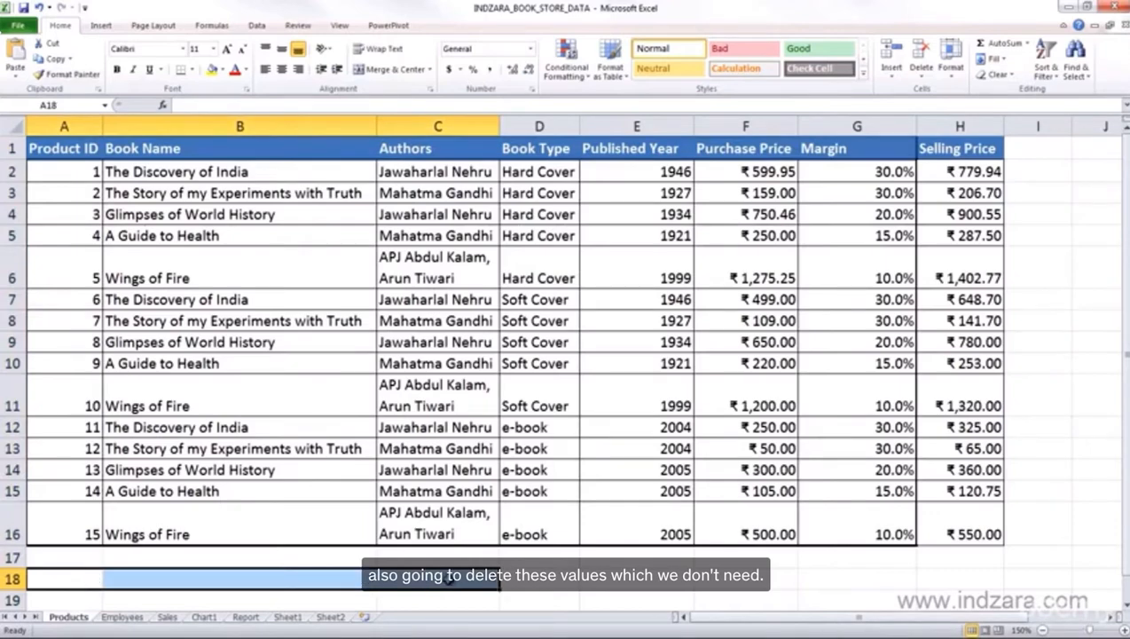
key("Delete")
left_click(440, 582)
left_click(22, 8)
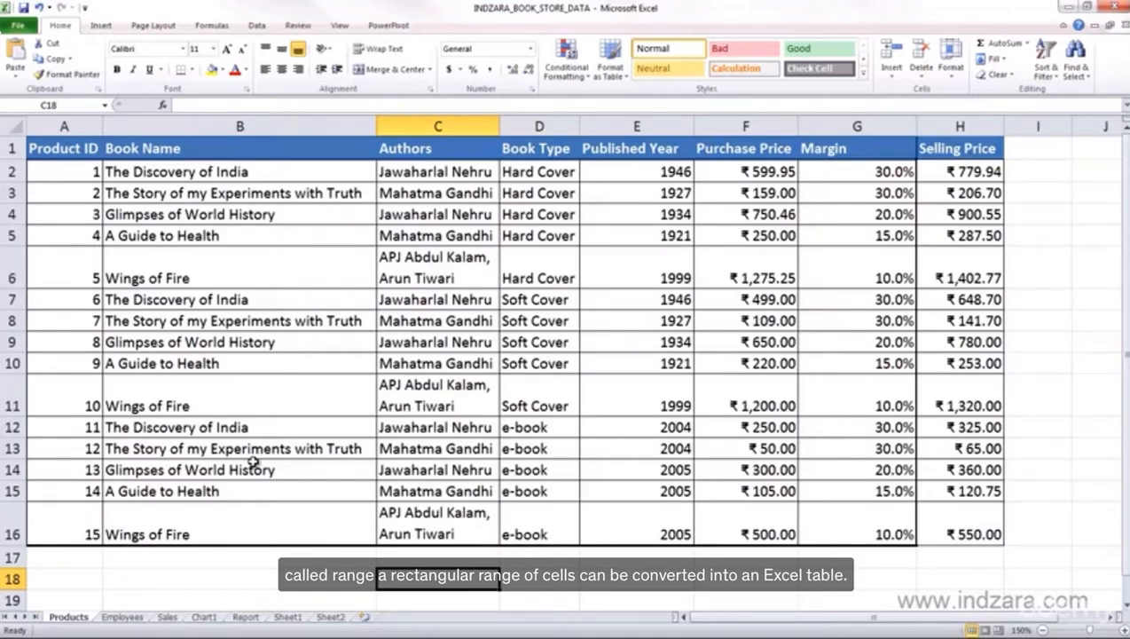
Create a copy of the Products worksheet in the same workbook, placed before the Employees sheet
left_click_drag(85, 149, 948, 538)
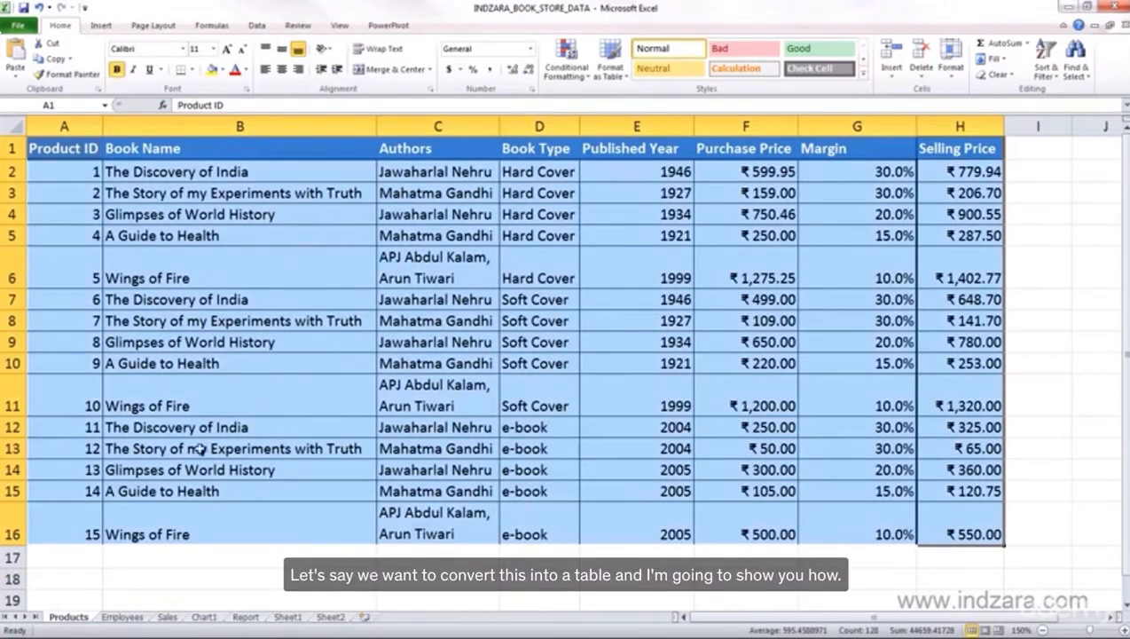
right_click(84, 618)
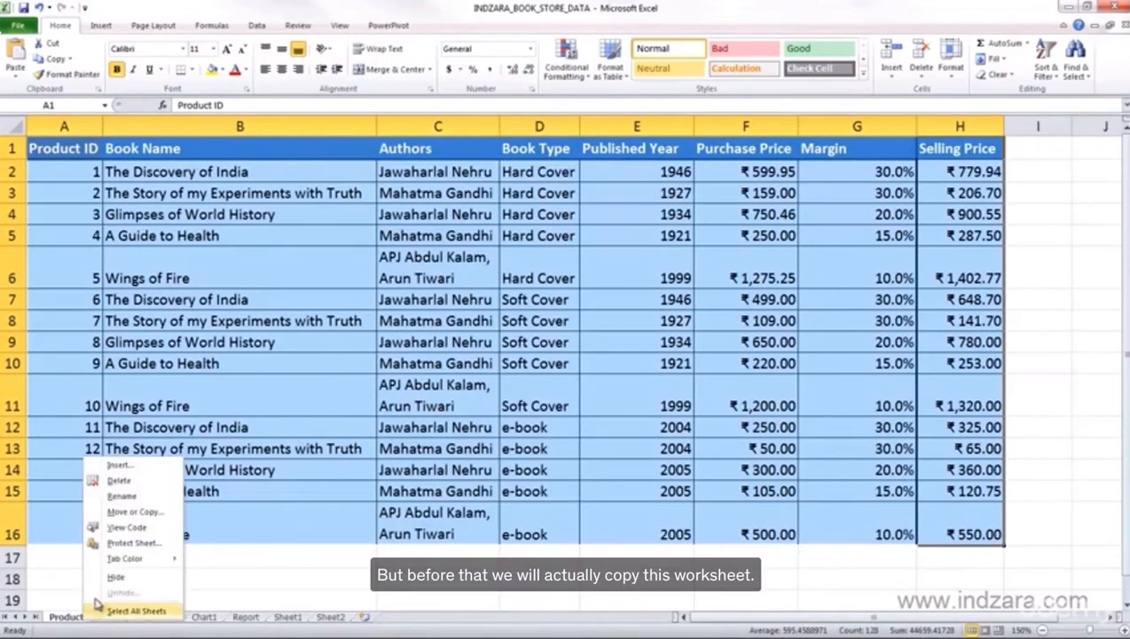
left_click(132, 512)
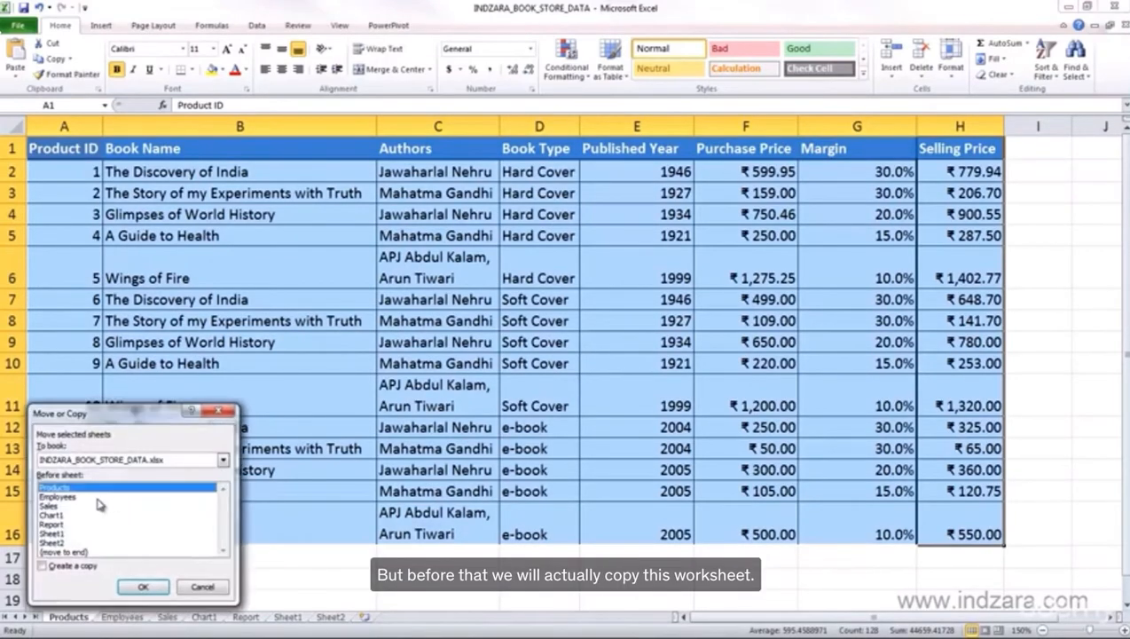
left_click(75, 566)
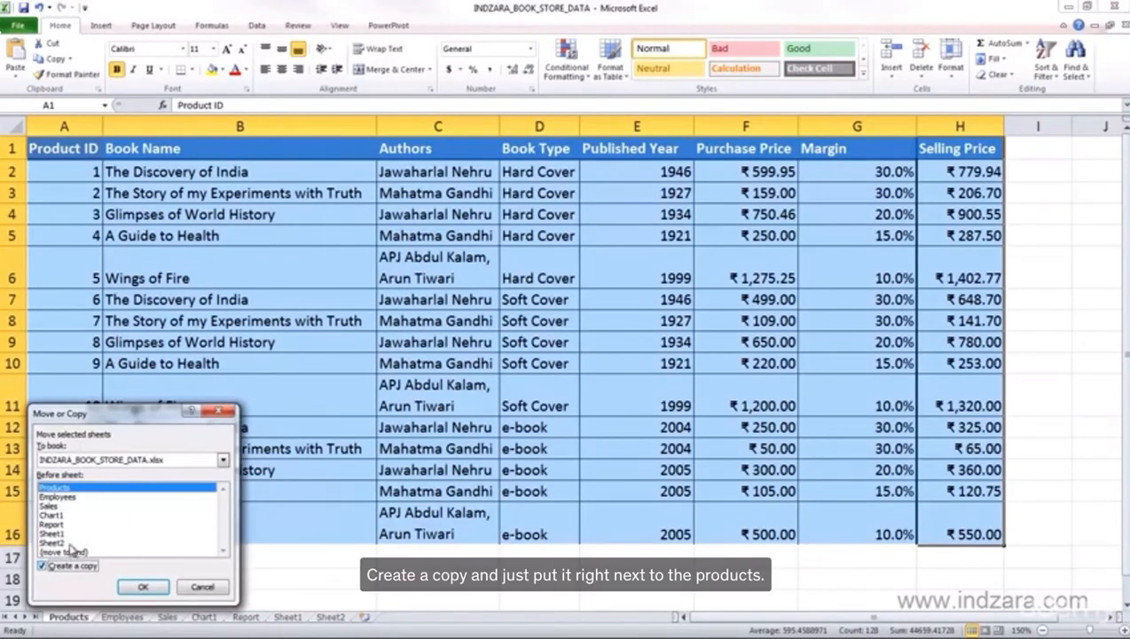
left_click(64, 497)
left_click(132, 588)
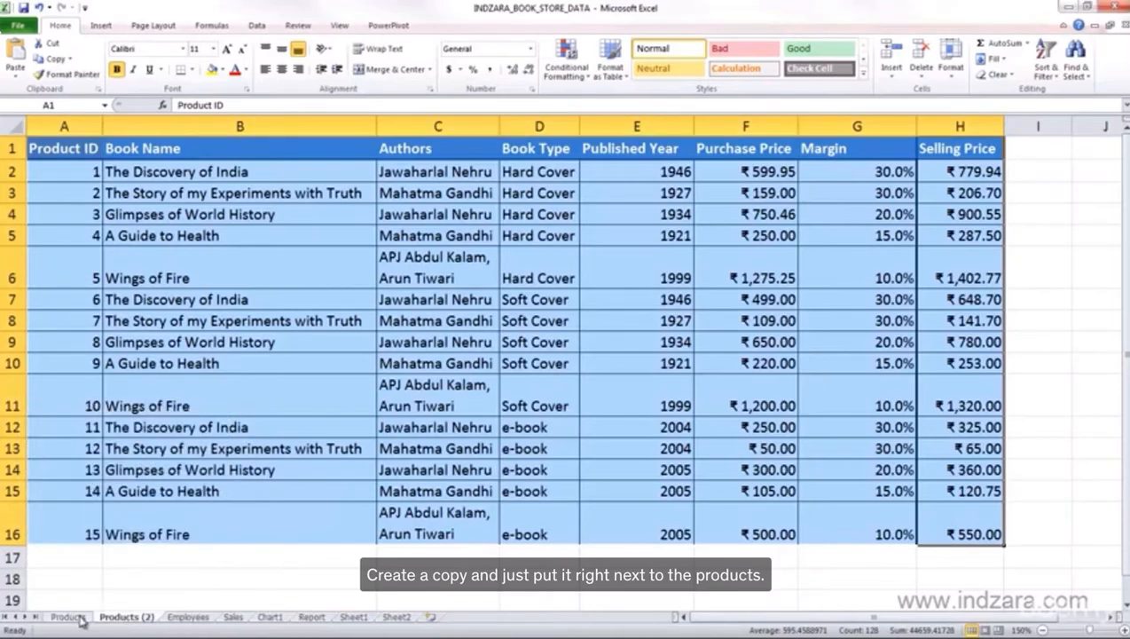
Rename the copied worksheet as Products_Table
double_click(144, 618)
type("Table")
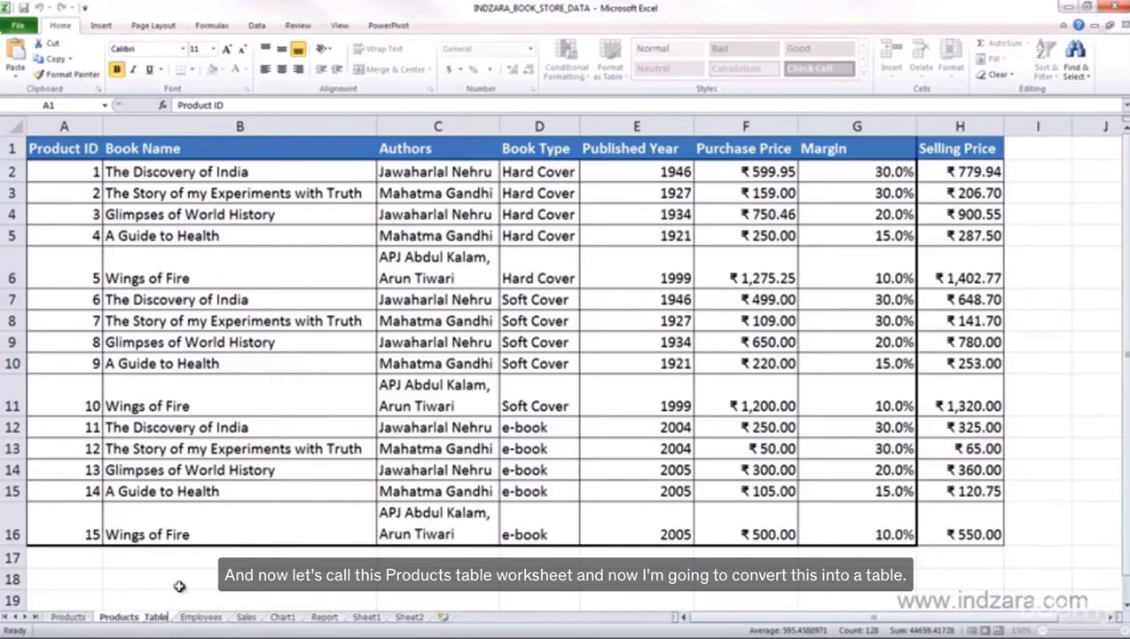
left_click(179, 587)
Convert the range A1:H16 on the Products_Table sheet into an Excel table with headers
left_click_drag(76, 151, 942, 528)
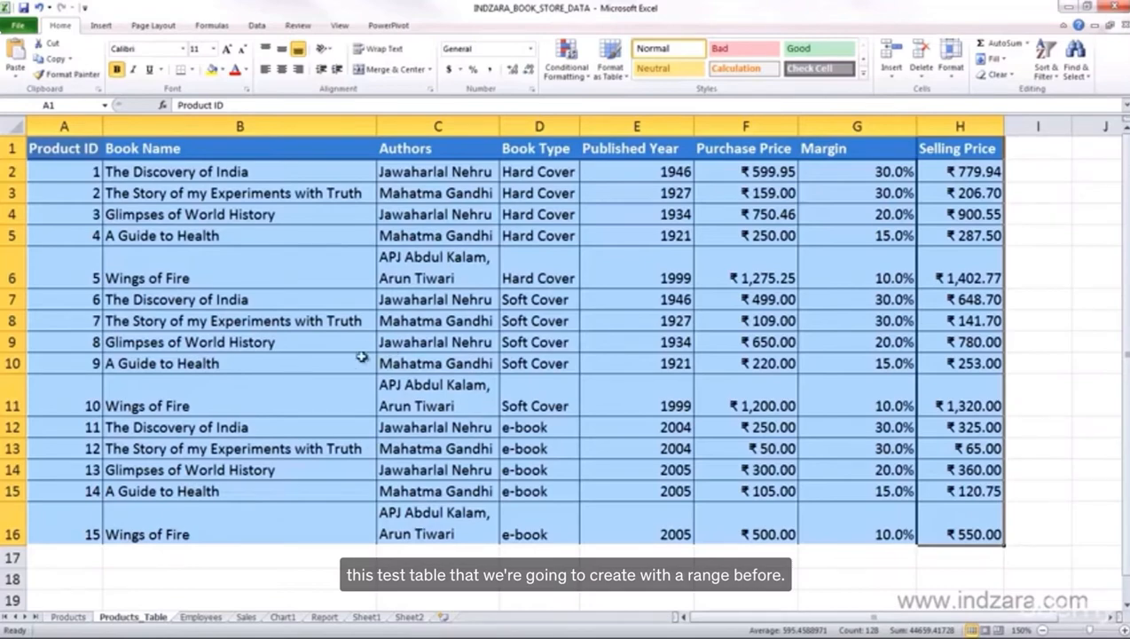
left_click(78, 621)
left_click(146, 618)
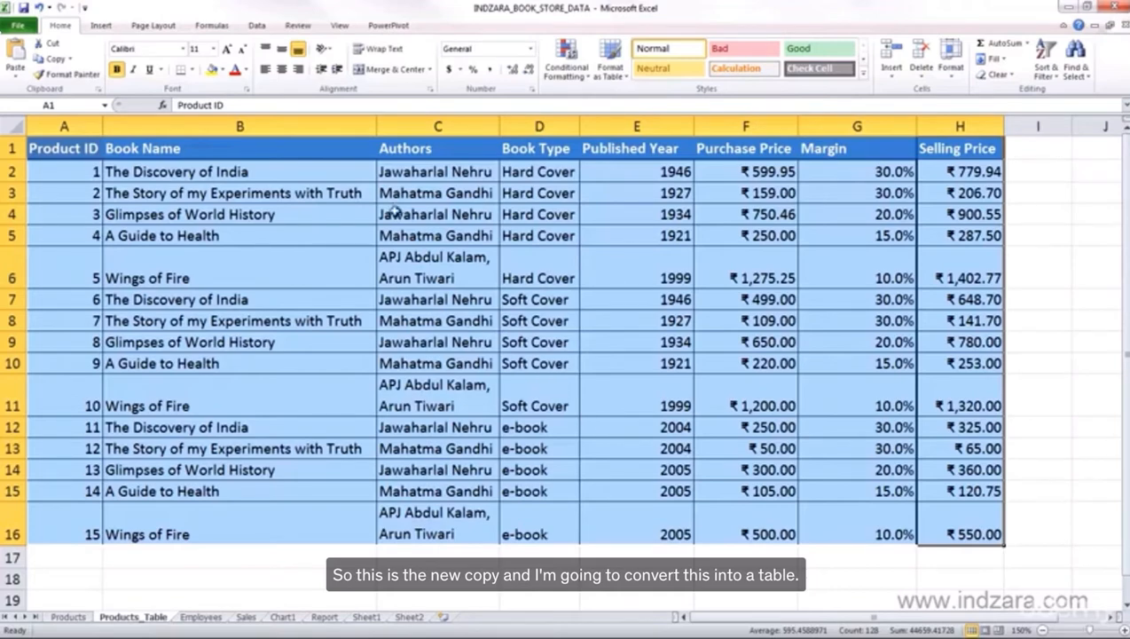
left_click(100, 25)
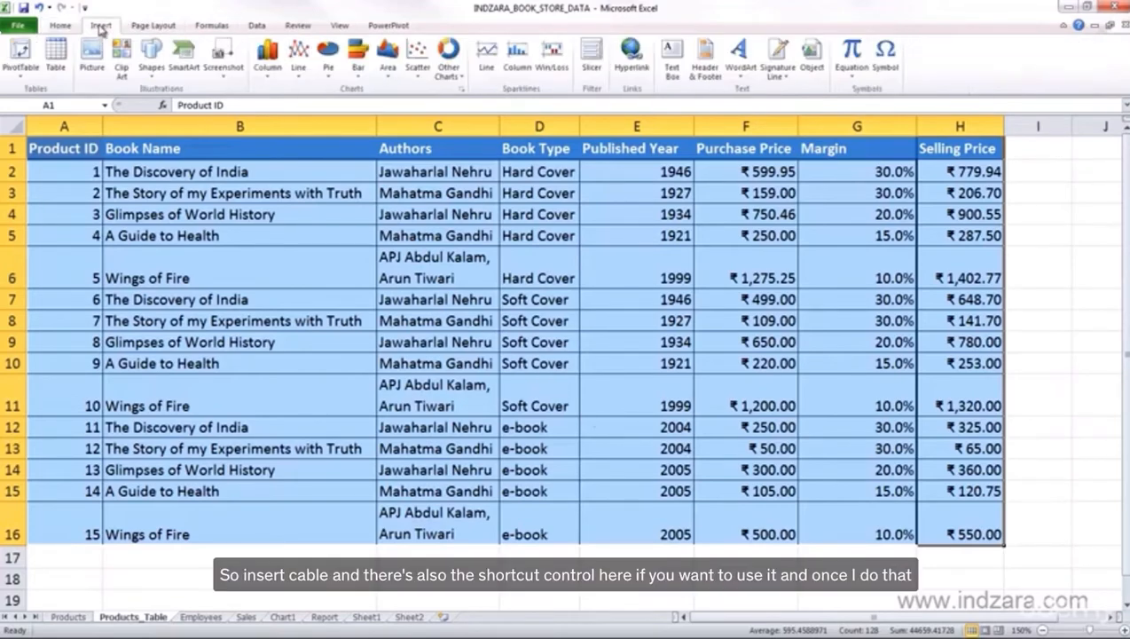
left_click(55, 61)
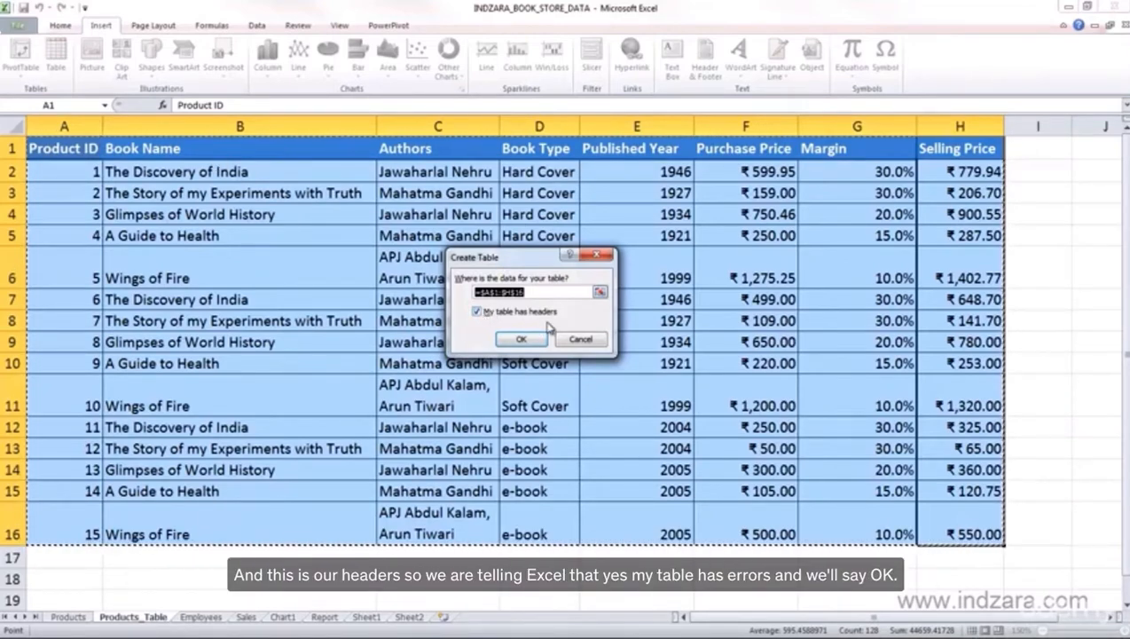
left_click(521, 339)
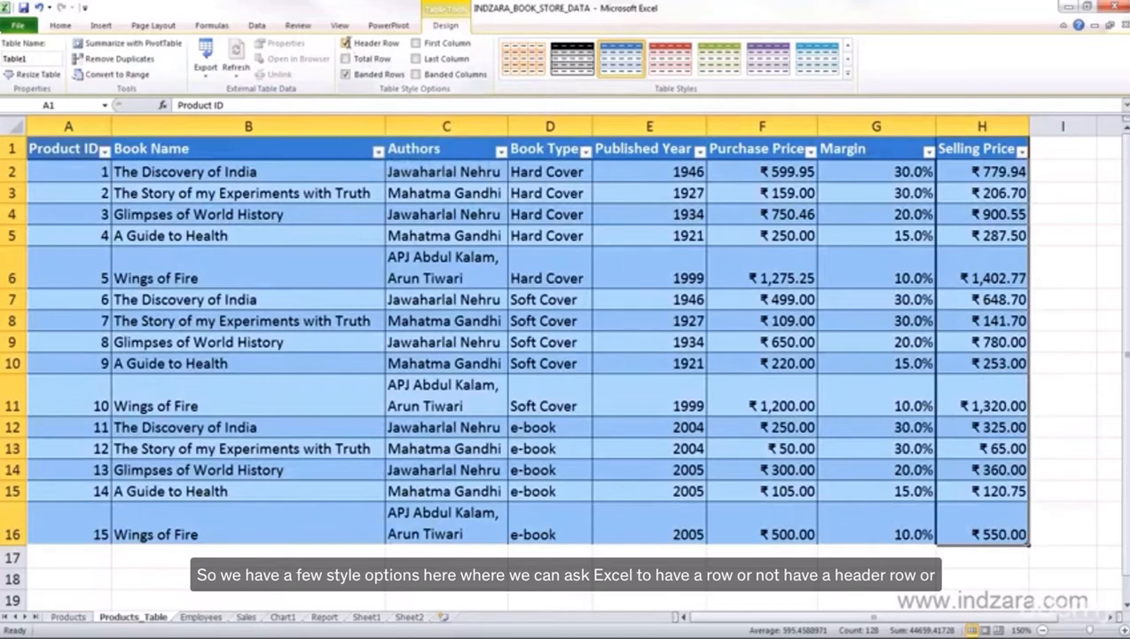
Try the table without its header row and without banded rows, restoring each option
left_click(345, 42)
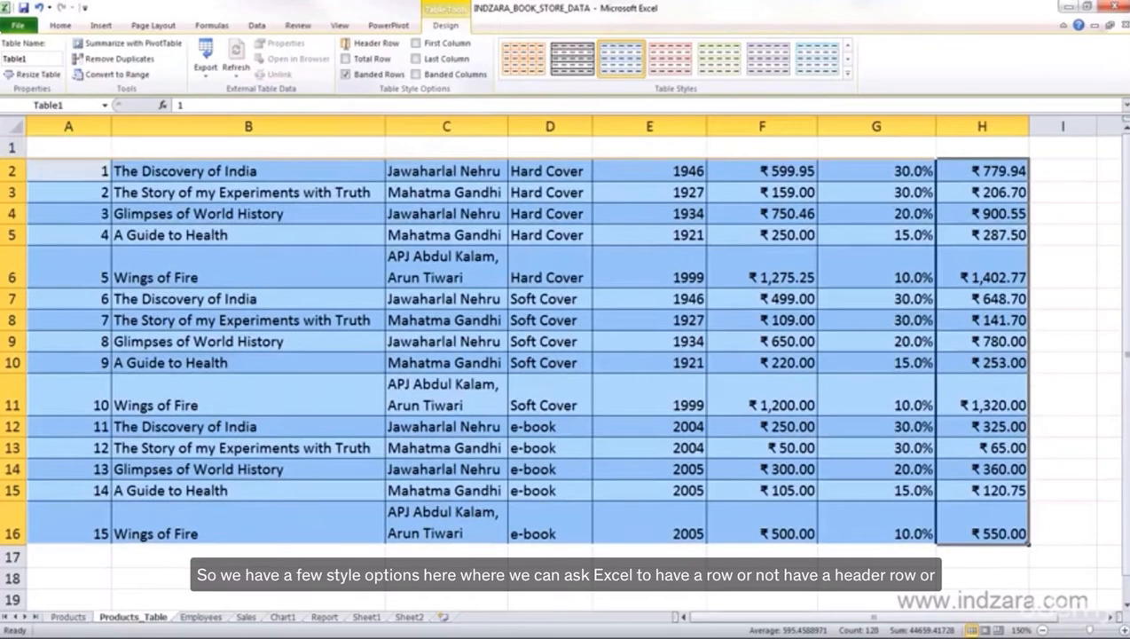
left_click(345, 42)
left_click(345, 74)
left_click(345, 75)
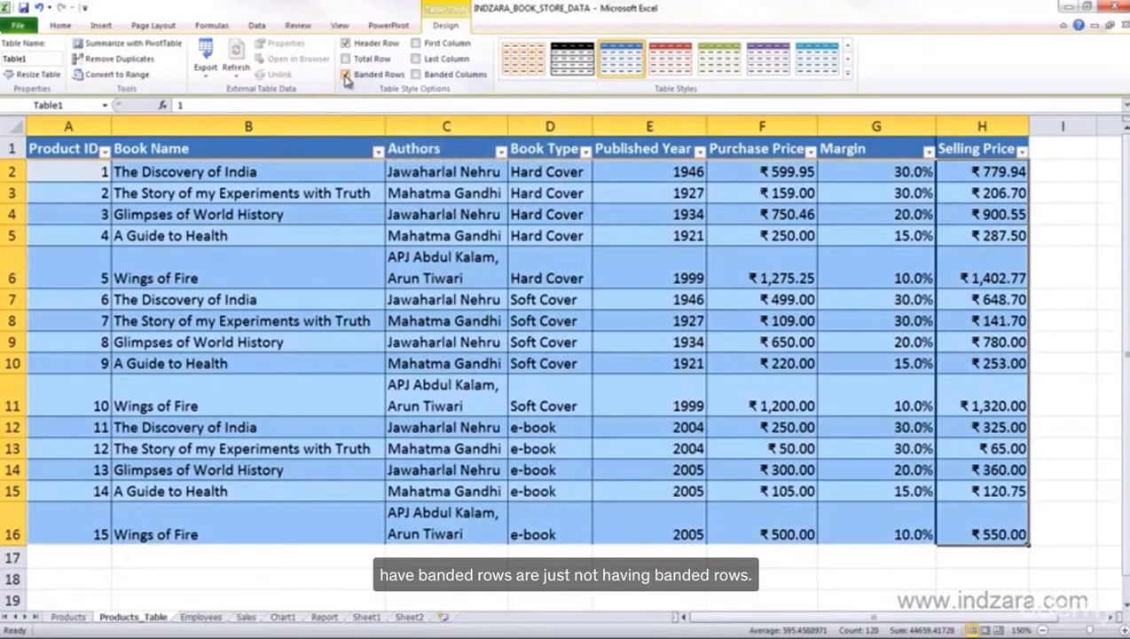
Try the special First Column and Last Column formatting on the table, turning both off again
left_click(416, 43)
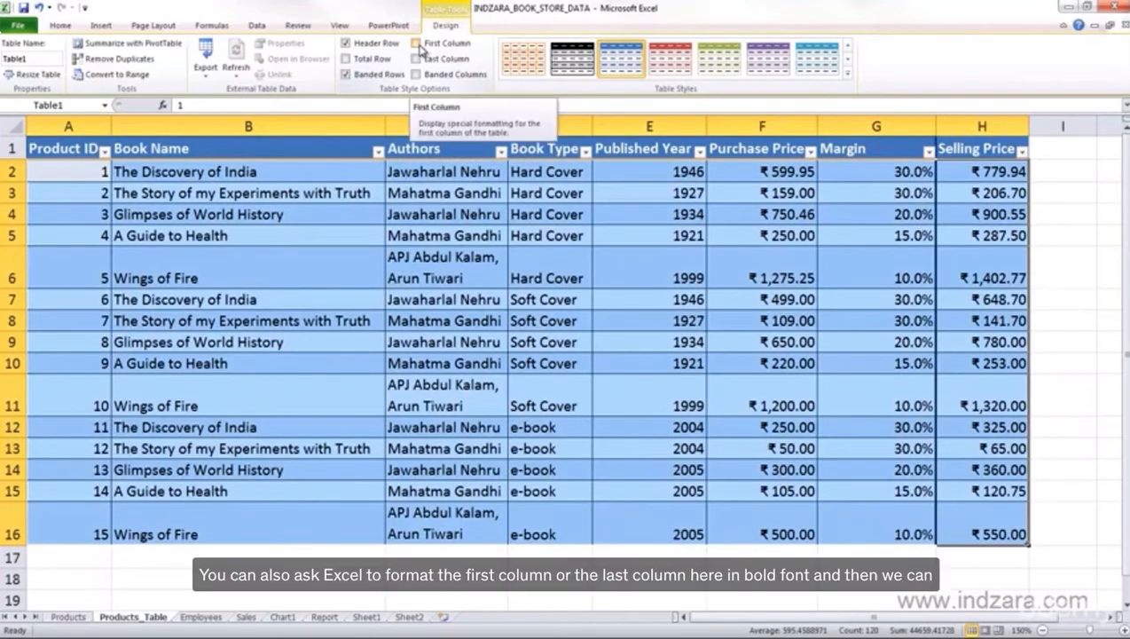
left_click(417, 59)
left_click(416, 42)
left_click(416, 58)
Turn off the table's banded rows and try banded columns, leaving both kinds of banding off
left_click(416, 75)
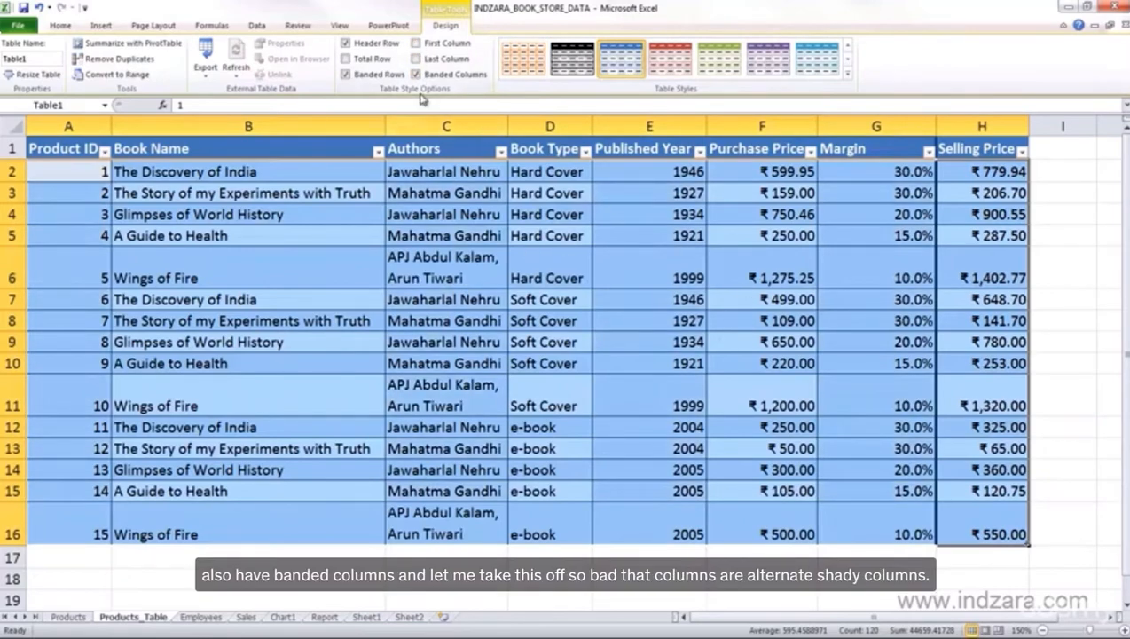
left_click(384, 75)
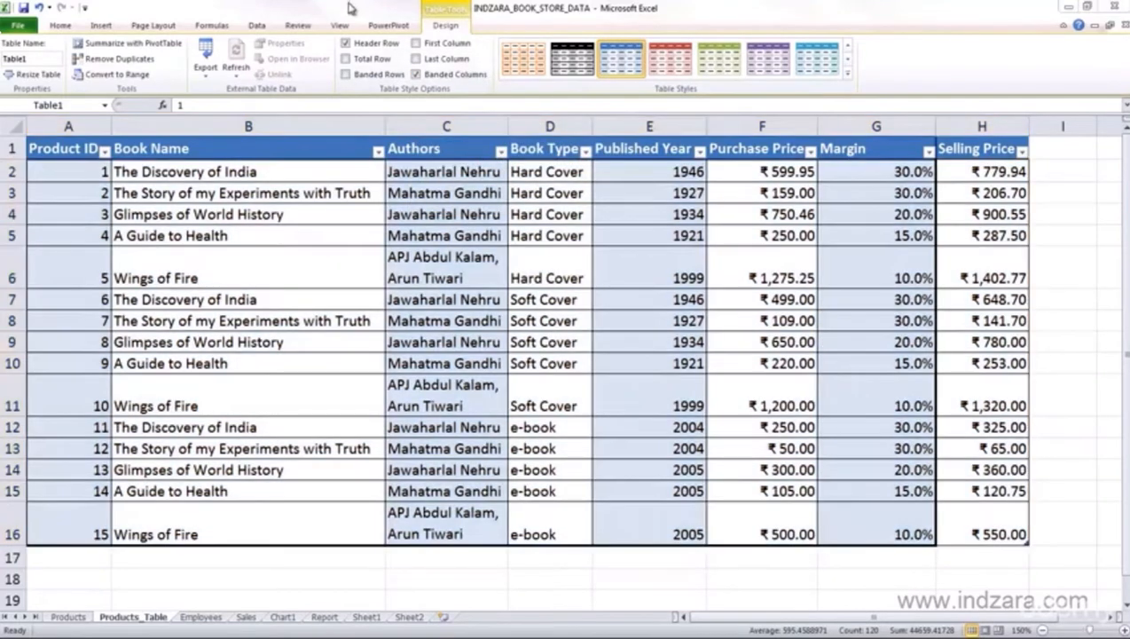
left_click(415, 76)
left_click(416, 75)
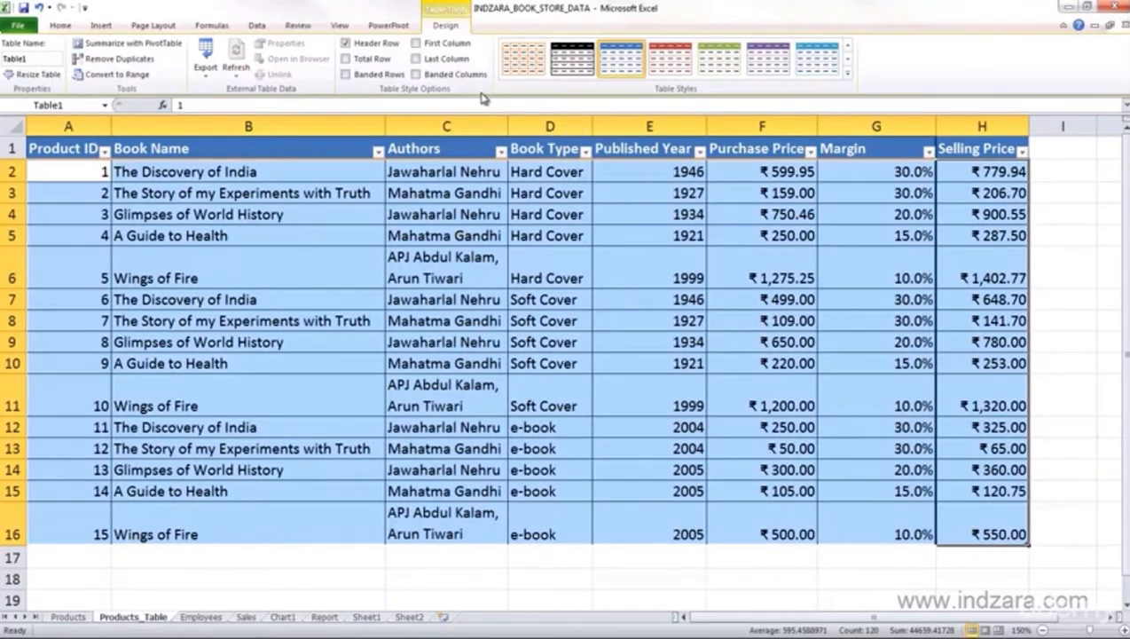
Add a total row to the table and set the Selling Price total to Average
left_click(379, 58)
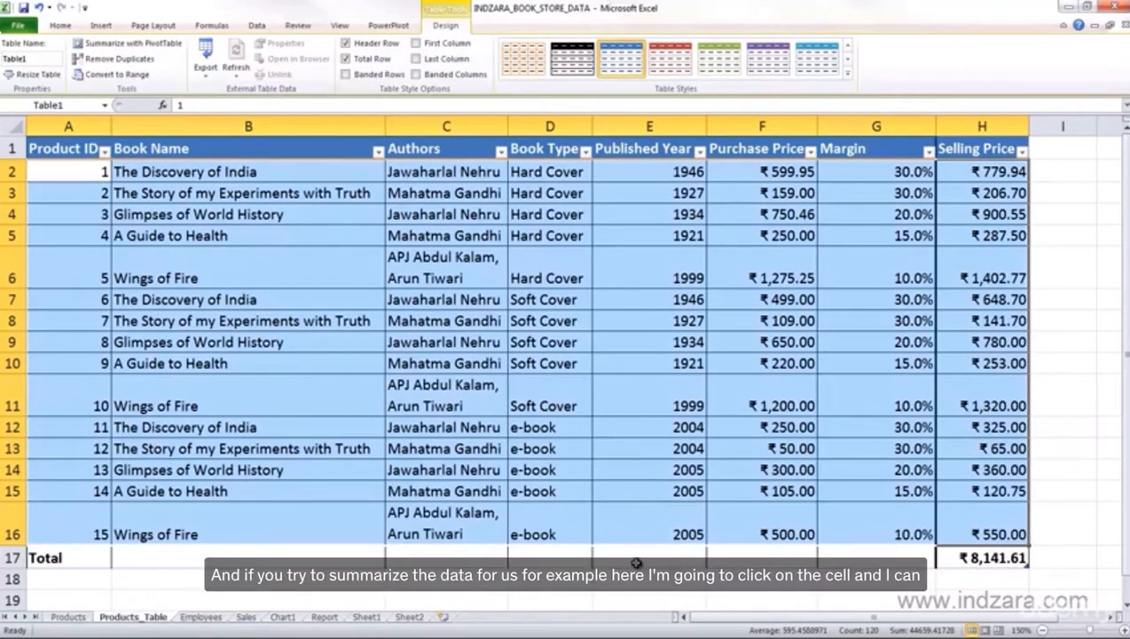
left_click(1023, 557)
left_click(1034, 561)
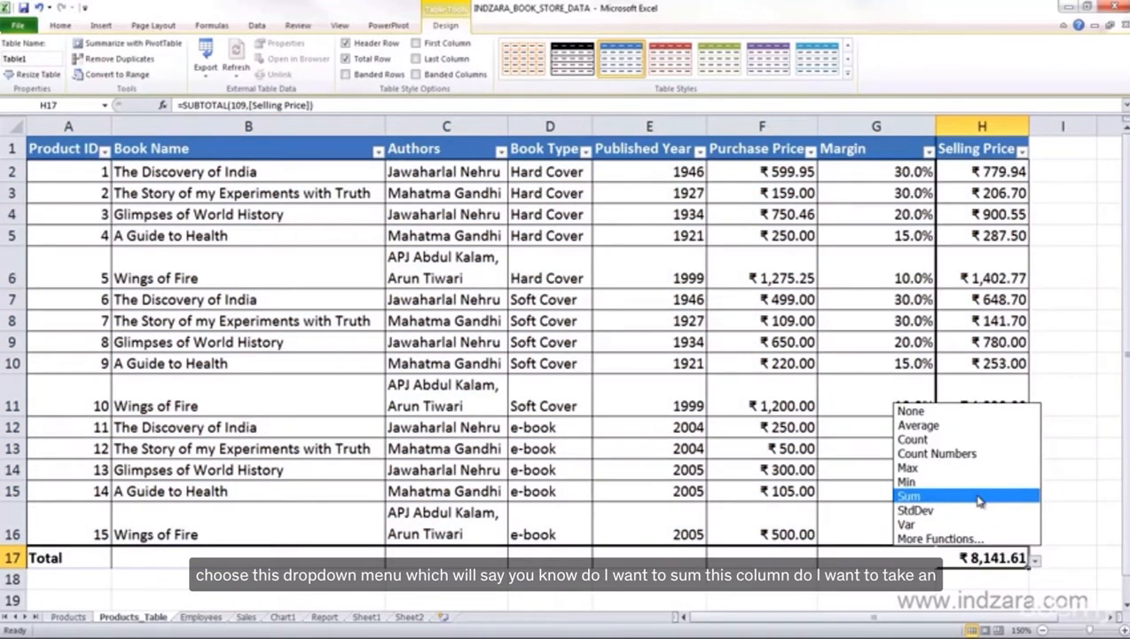
left_click(980, 426)
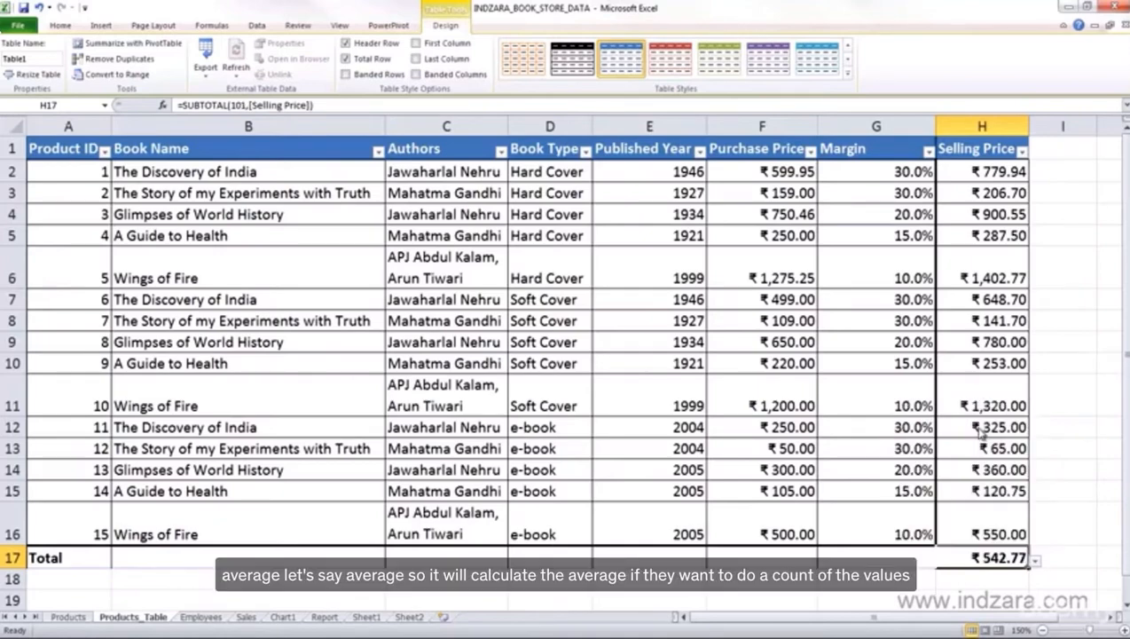
Switch the Selling Price total to Count and afterwards to Max
left_click(1034, 560)
left_click(976, 440)
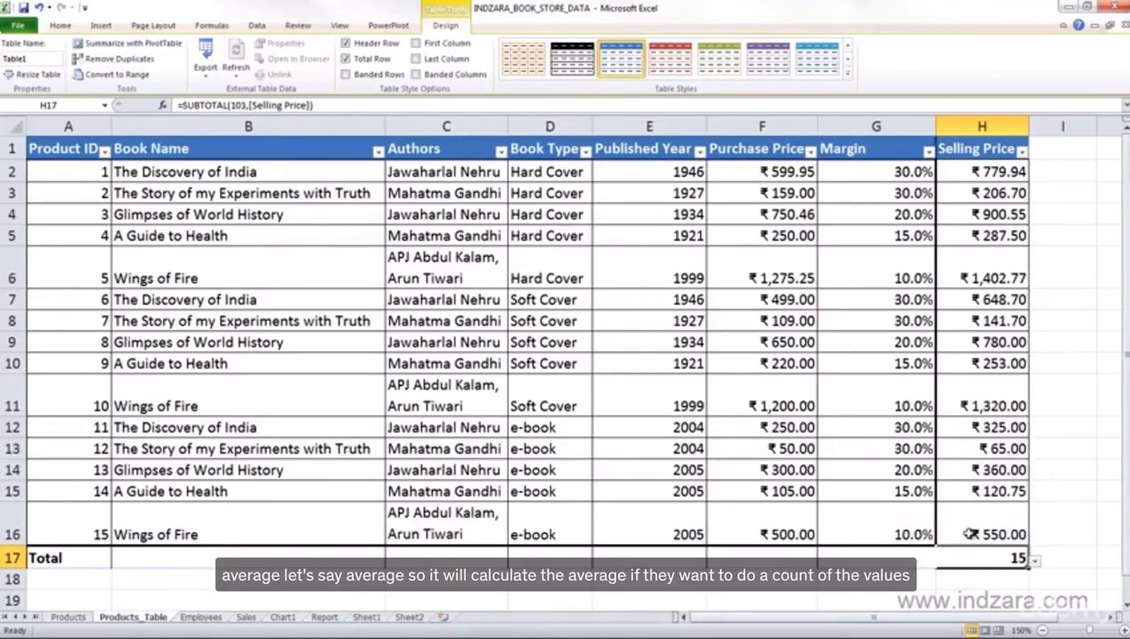
left_click(1034, 561)
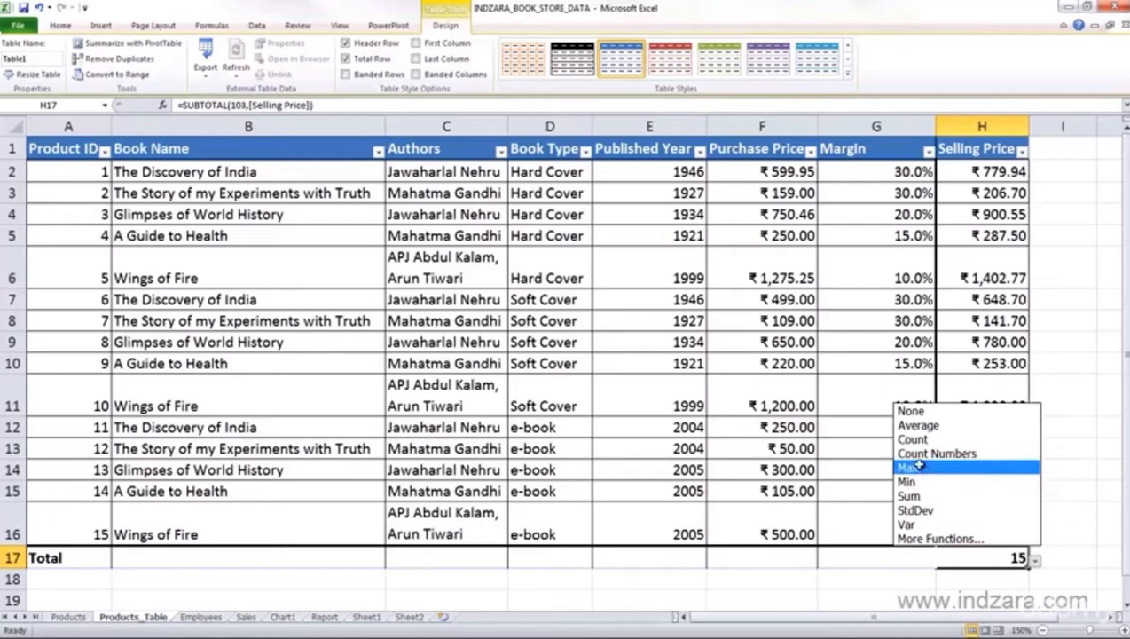
left_click(927, 466)
Look through the total row cells of the other columns and examine the functions offered for Authors
left_click(892, 558)
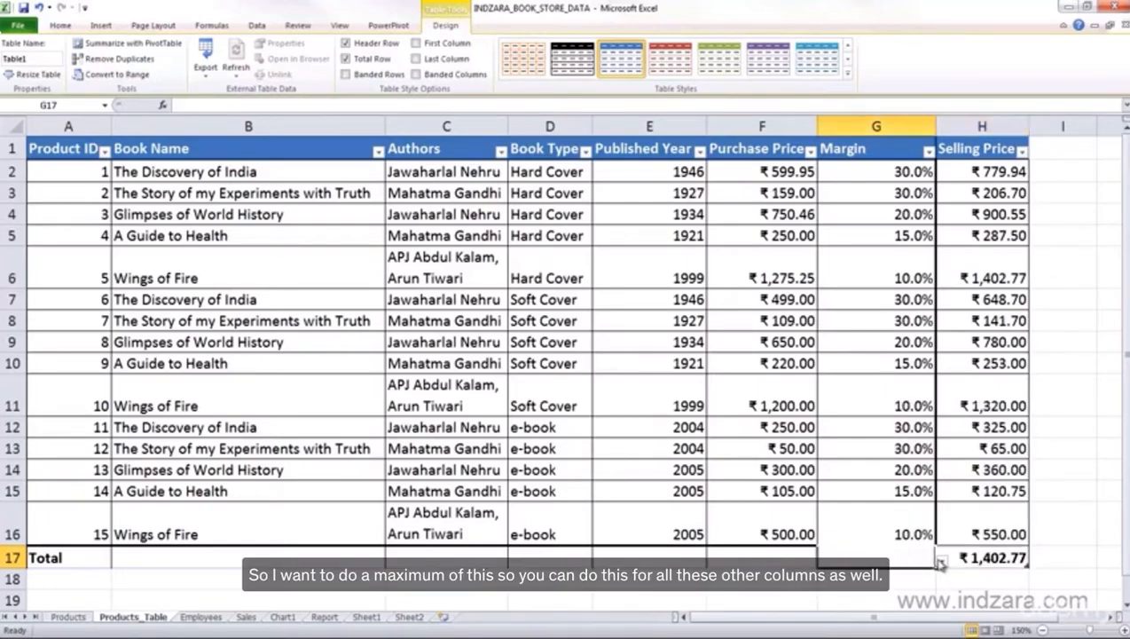
left_click(940, 561)
left_click(680, 551)
left_click(455, 553)
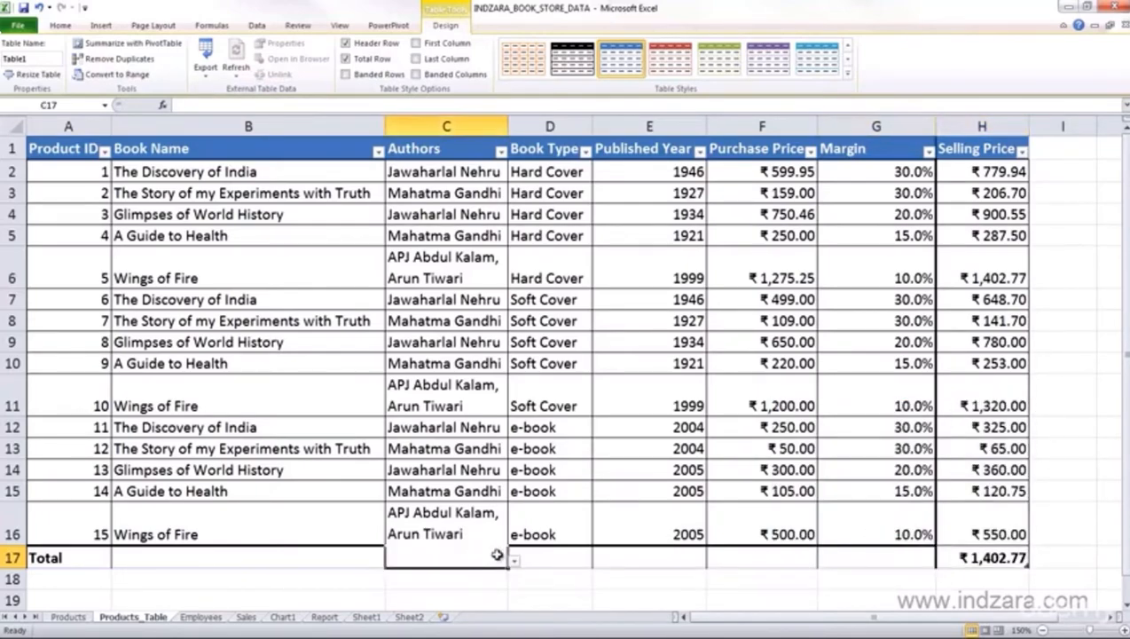
left_click(513, 560)
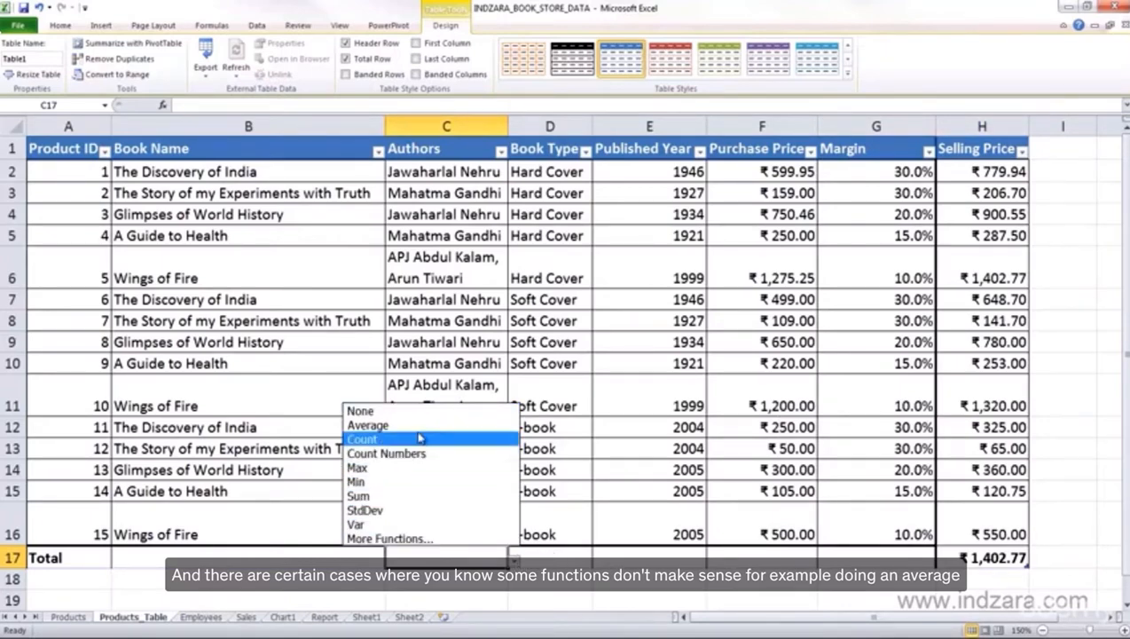
left_click(648, 554)
Set the Selling Price total to None and remove the total row from the table
left_click(1018, 559)
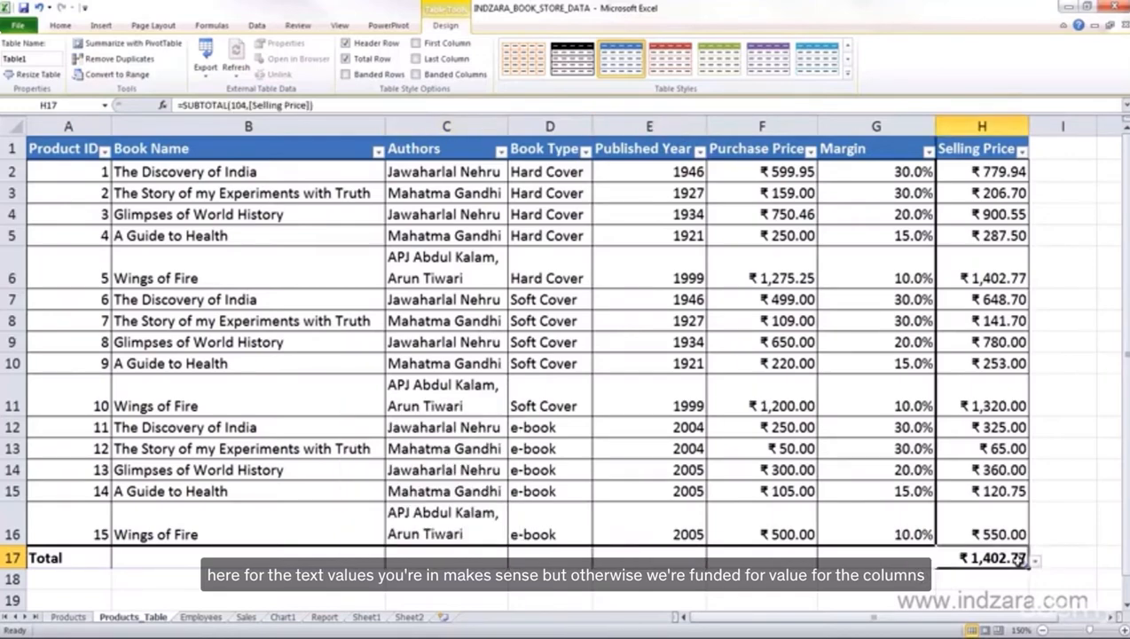
left_click(1037, 562)
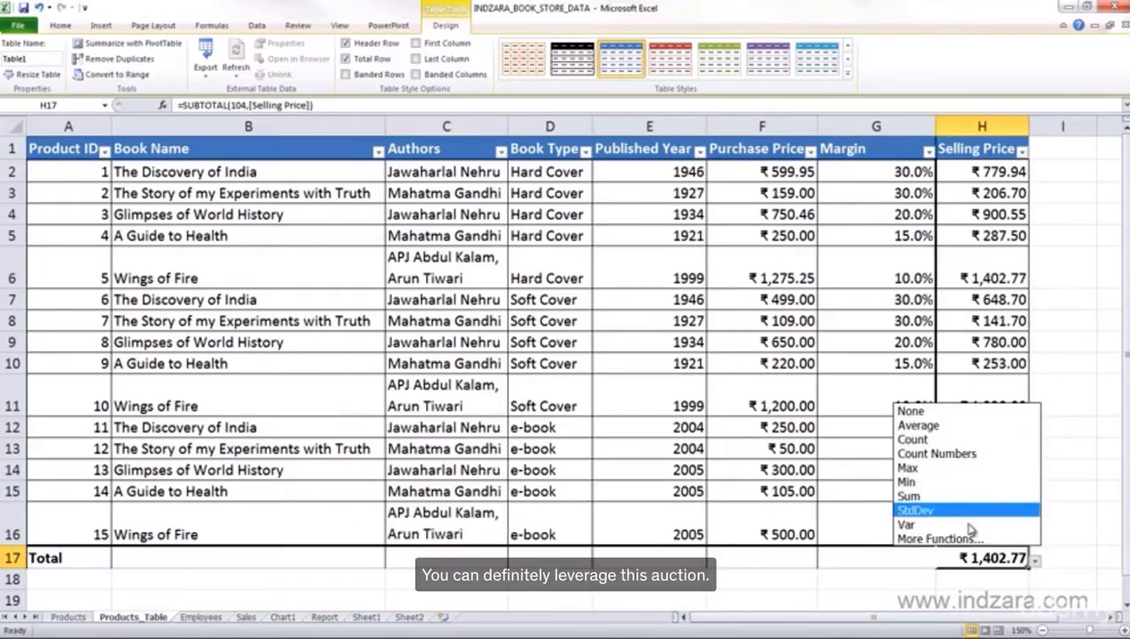
left_click(953, 414)
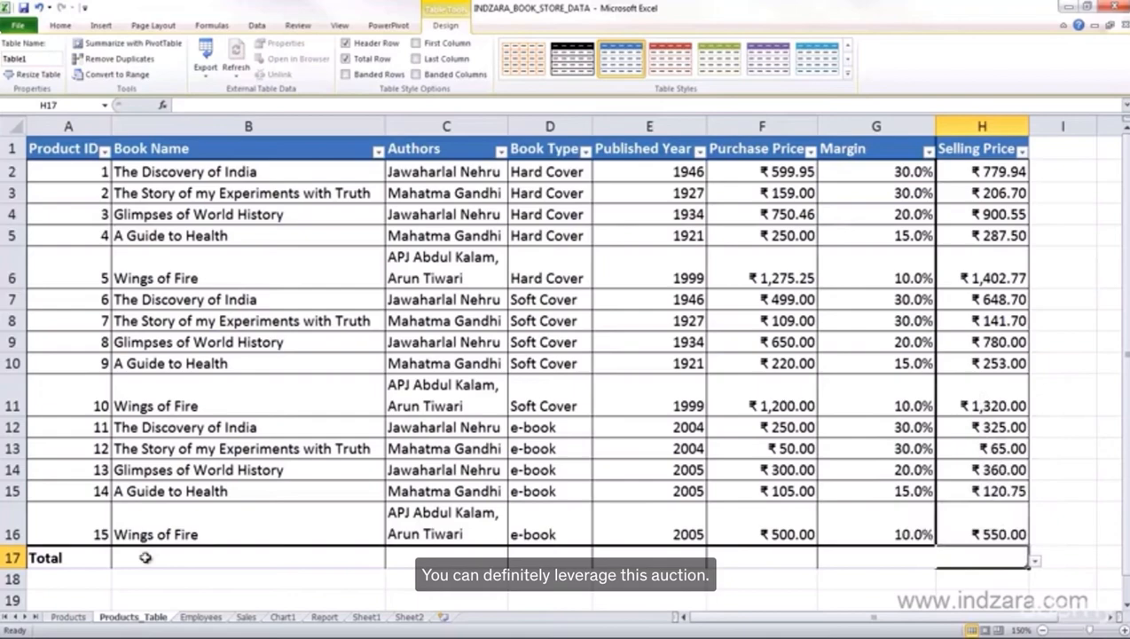
left_click(83, 561)
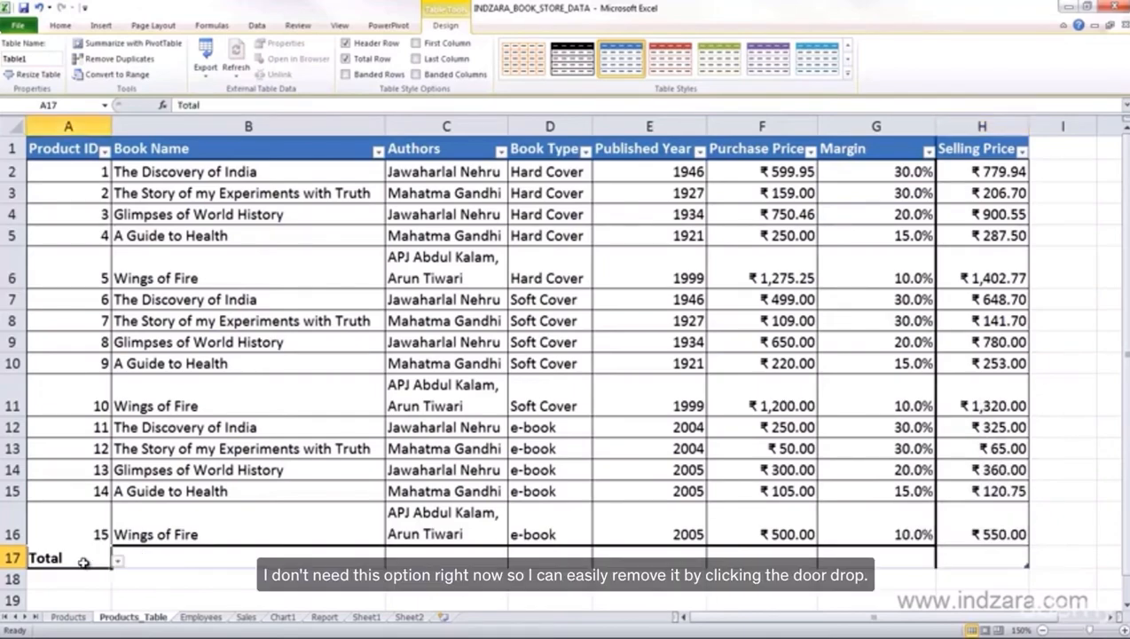
left_click(347, 58)
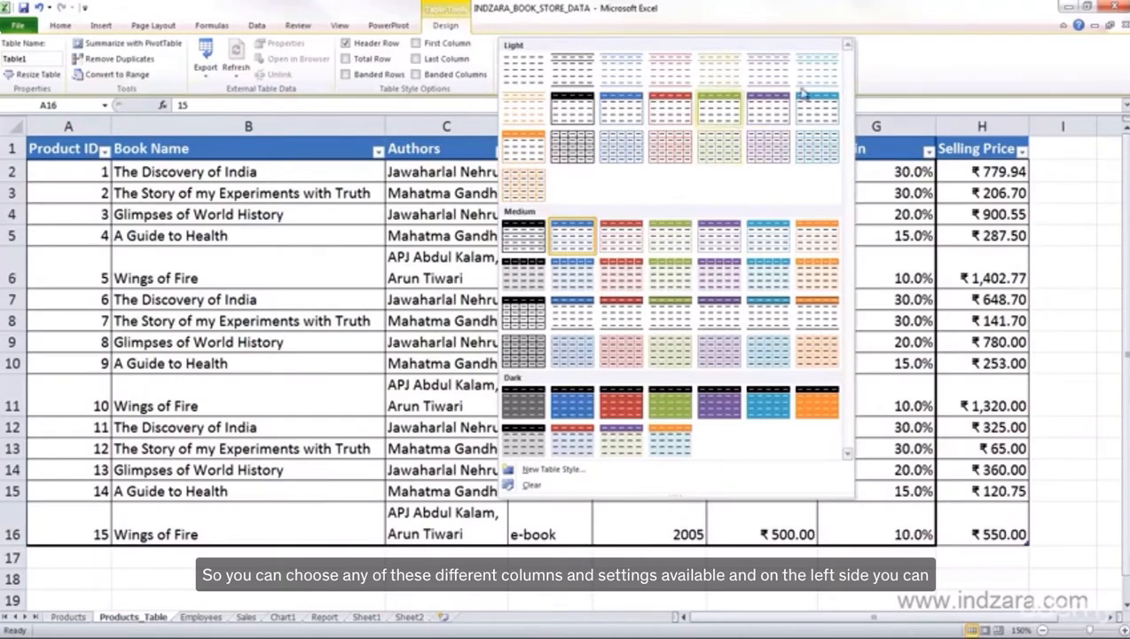
Close the table style choices and view the Resize Table settings for the product table, leaving without applying a new range
left_click(887, 74)
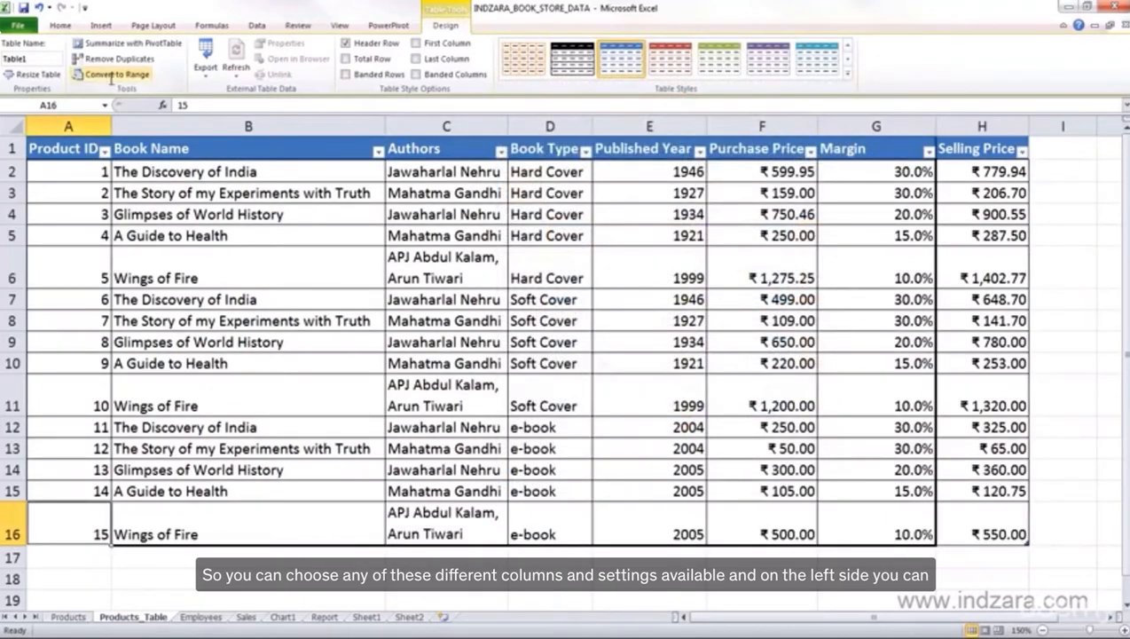
left_click(42, 76)
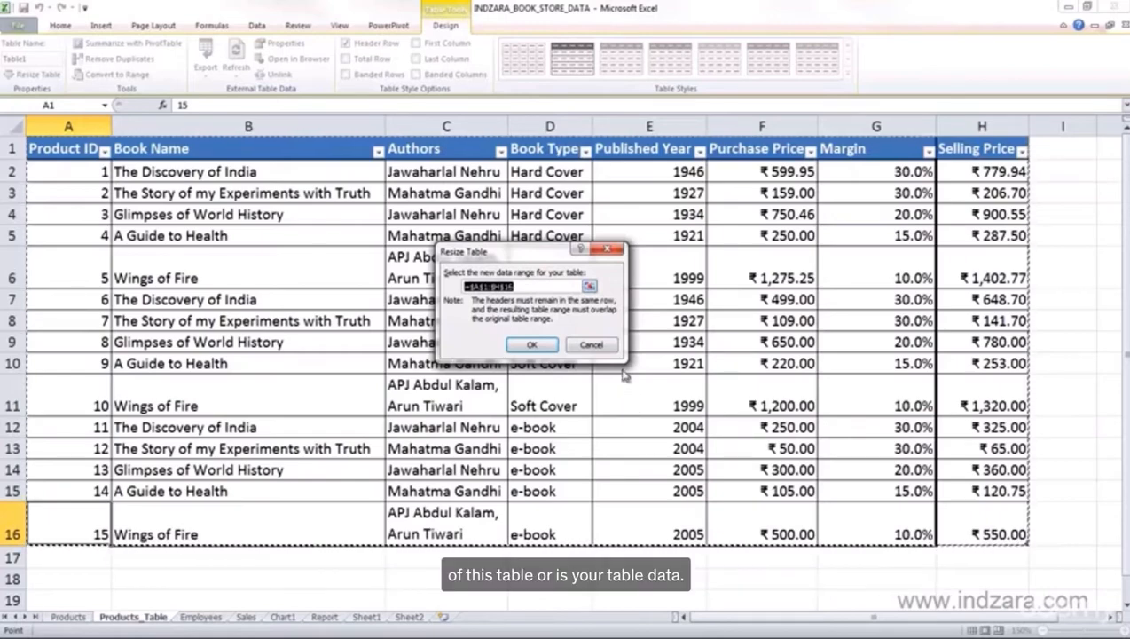
left_click(599, 345)
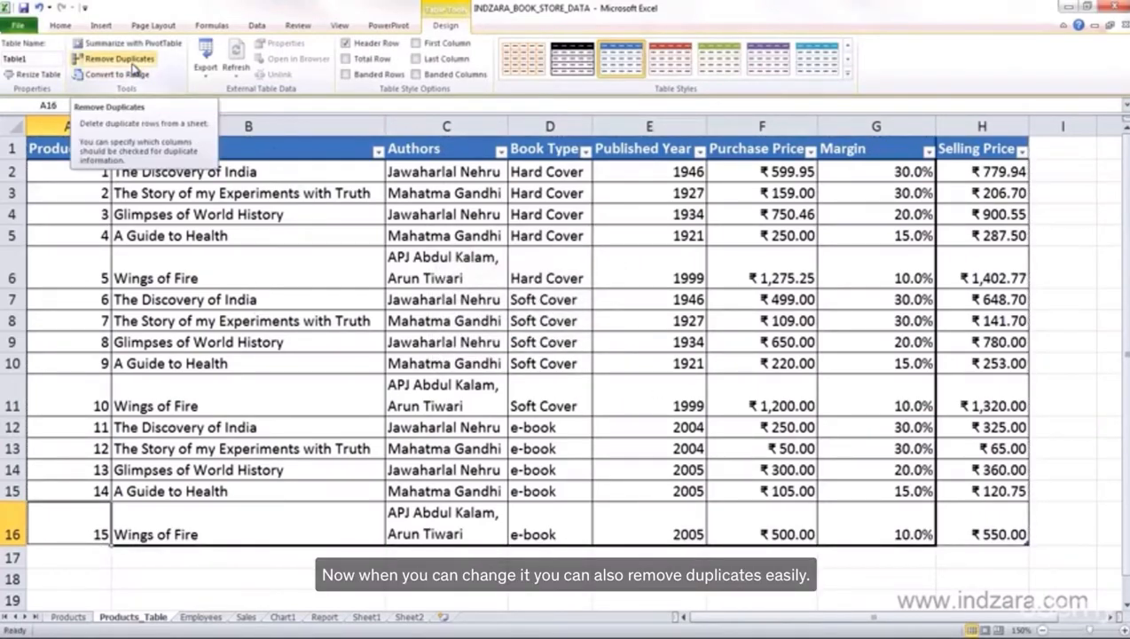
Look through the columns offered in Remove Duplicates for the product table and cancel without removing any rows
left_click(129, 62)
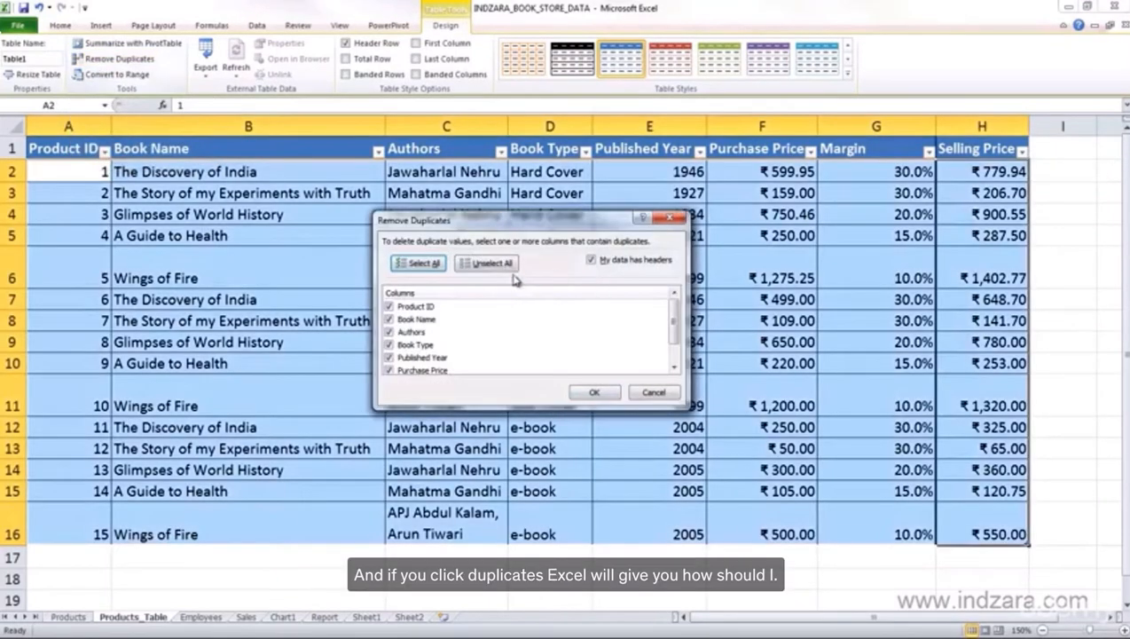
scroll(674, 328, "down", 1)
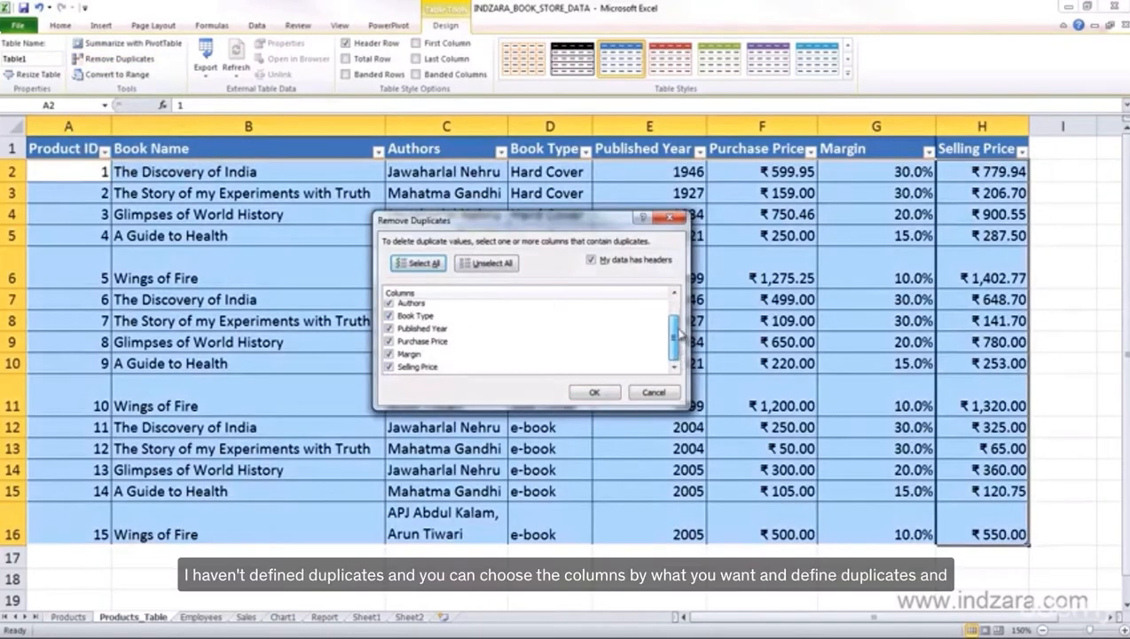
scroll(674, 329, "up", 1)
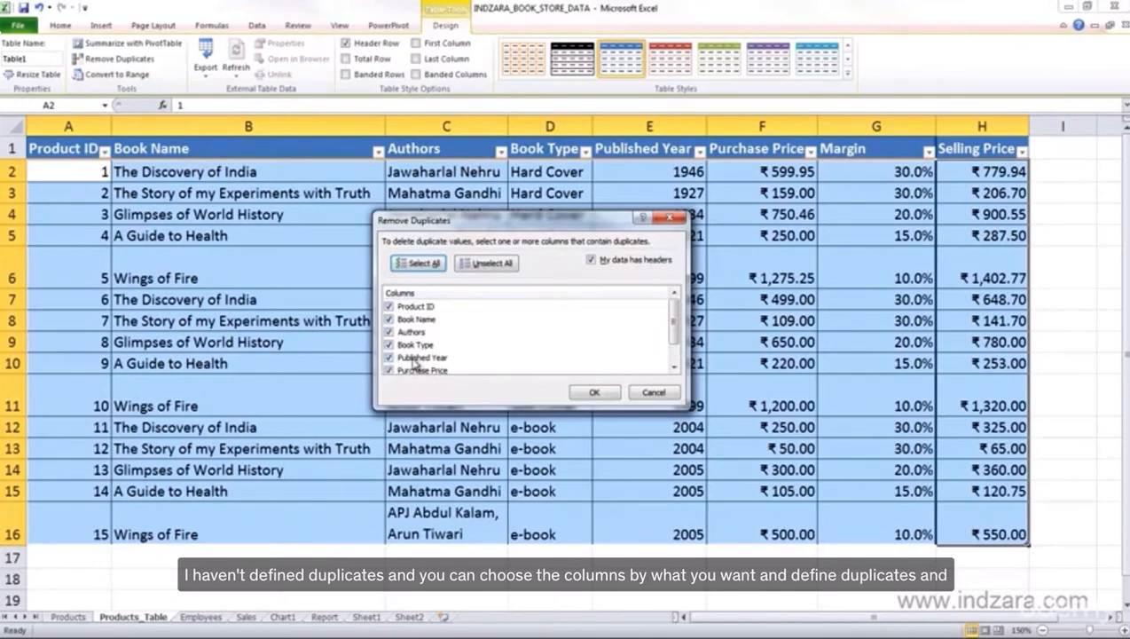
left_click(655, 392)
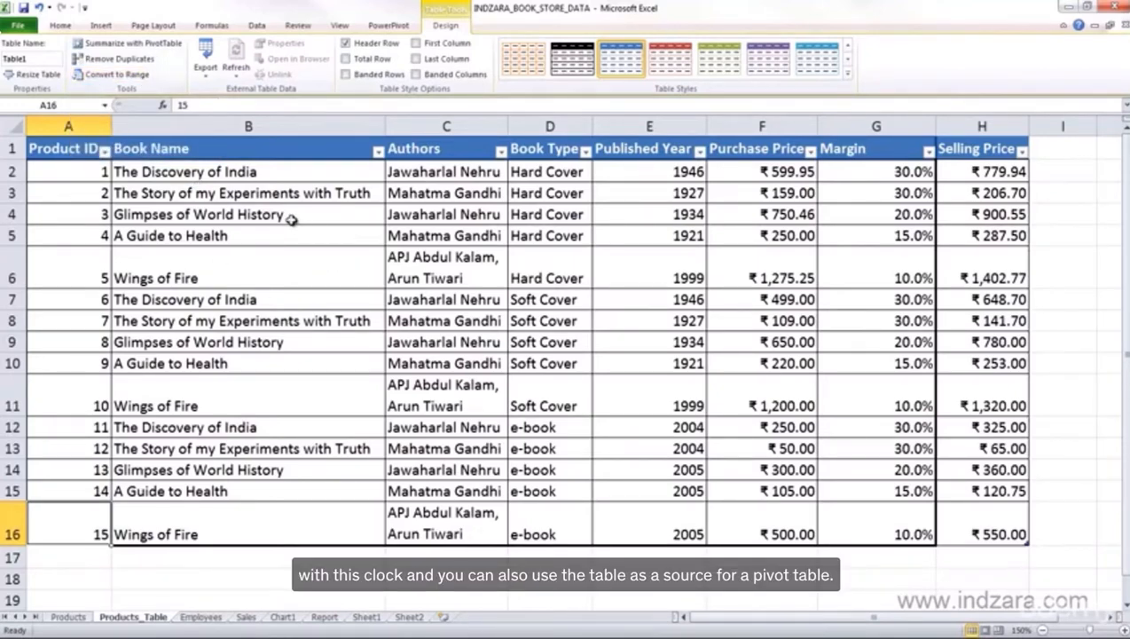
Start summarizing Table1 with a PivotTable and move the Create PivotTable dialog aside to expose the table data
left_click(150, 44)
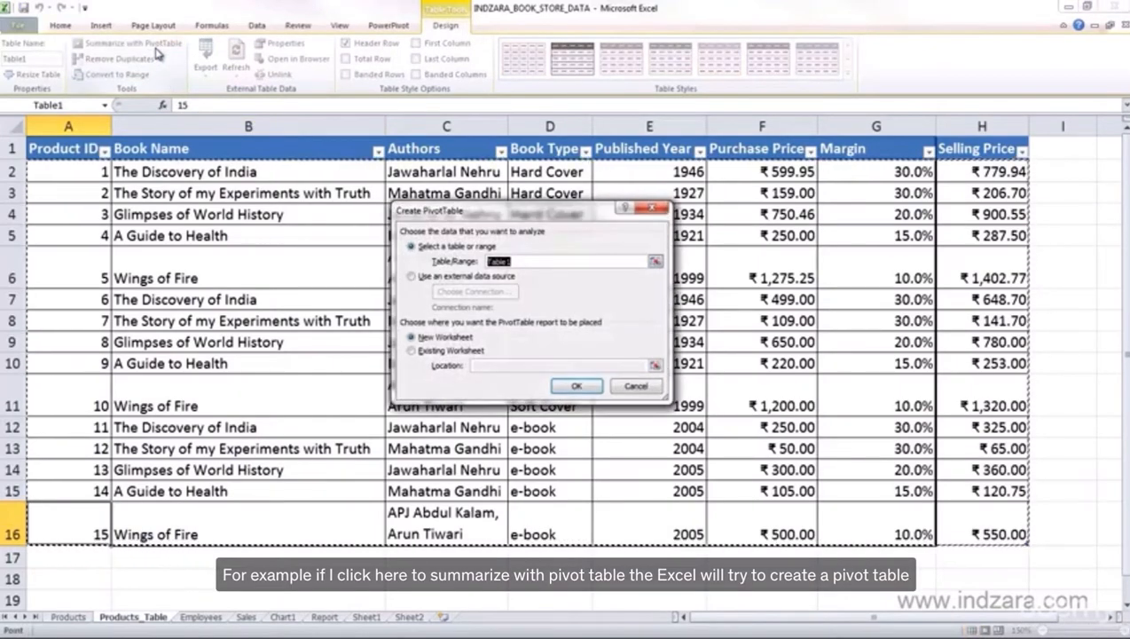
left_click_drag(492, 213, 728, 297)
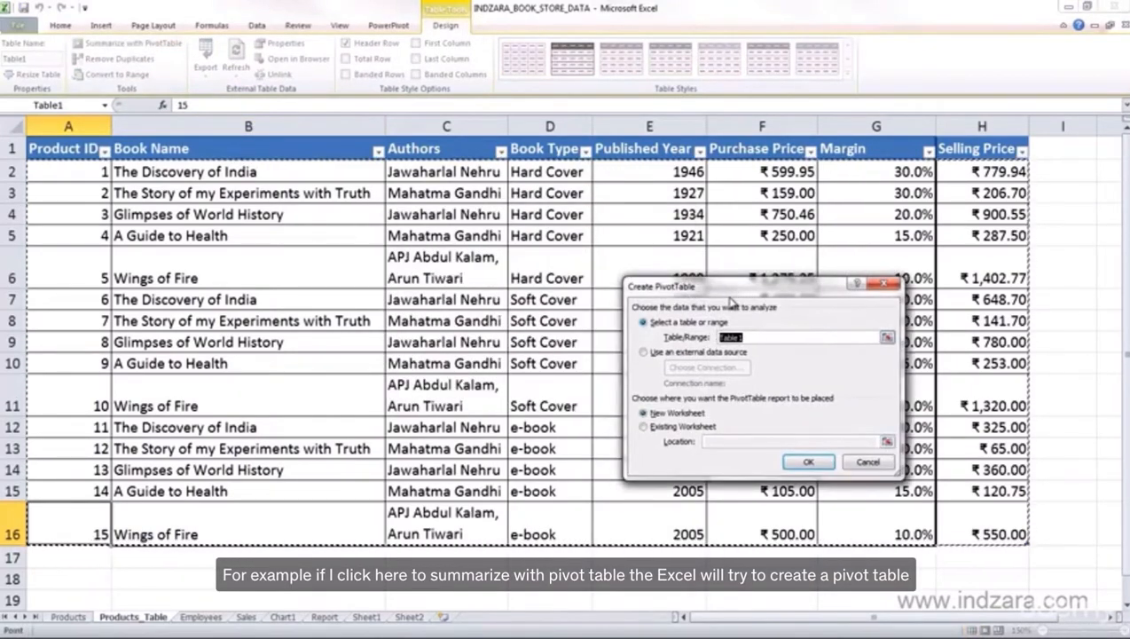